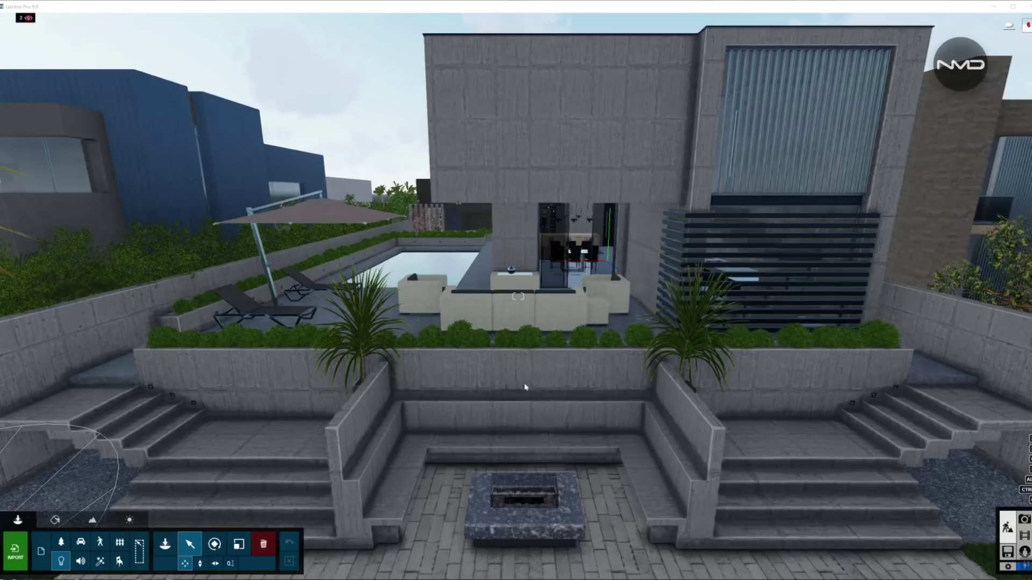
# Reveal the terrace lights layer and box-select the six lights over the left terrace.
pyautogui.click(29, 17)
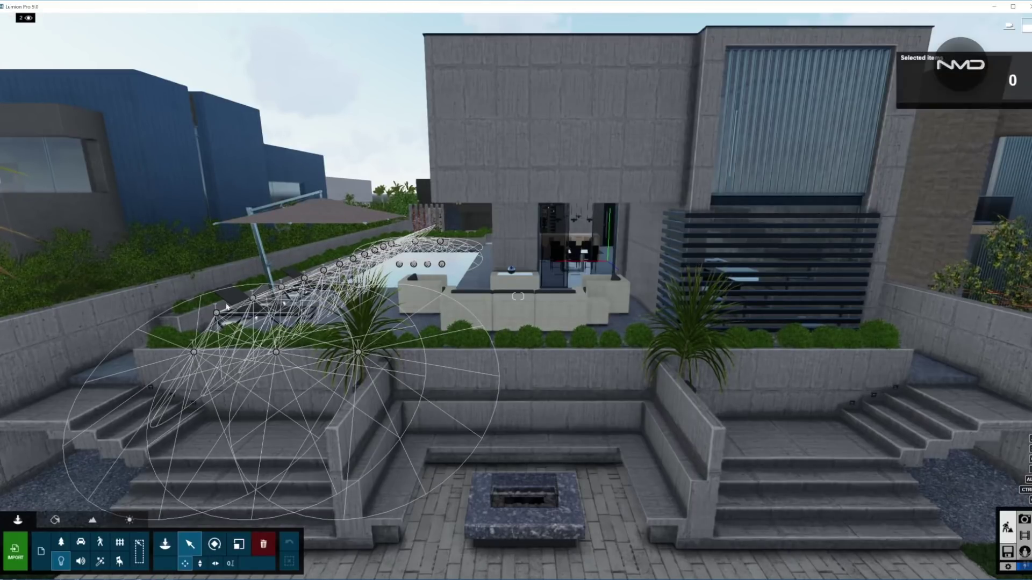
pyautogui.keyDown('ctrl'); pyautogui.moveTo(134, 158); pyautogui.dragTo(321, 390); pyautogui.keyUp('ctrl')
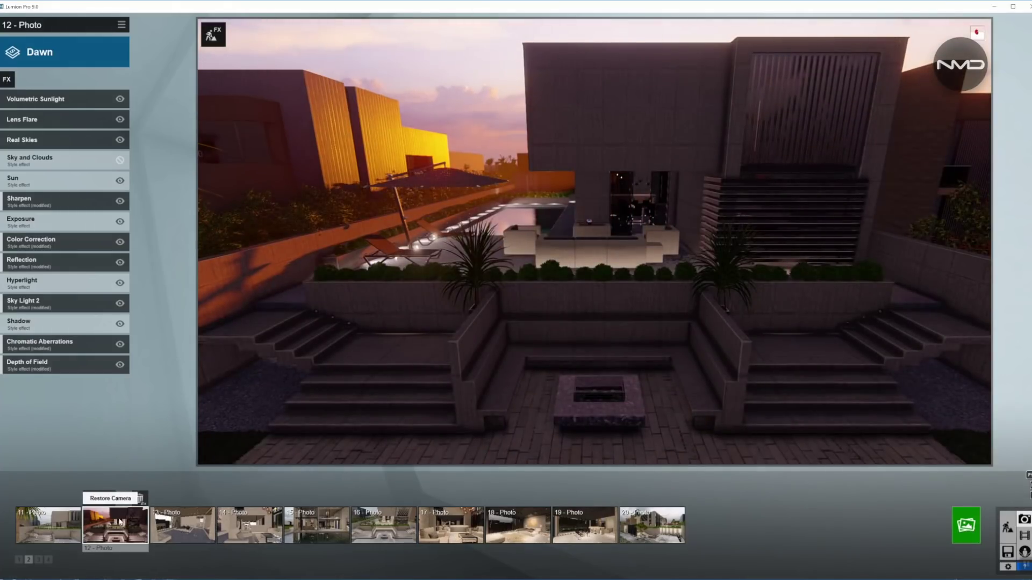
# Restore photo 12's camera, toggle spotlight shadows twice with F7, and return to Build mode.
pyautogui.click(116, 524)
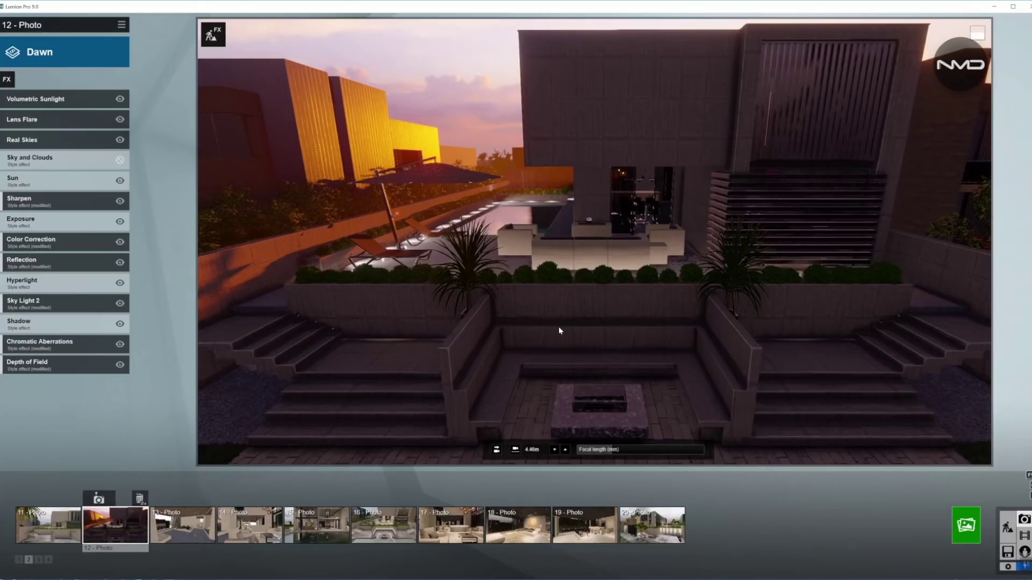
pyautogui.press('F7')
pyautogui.press('F7')
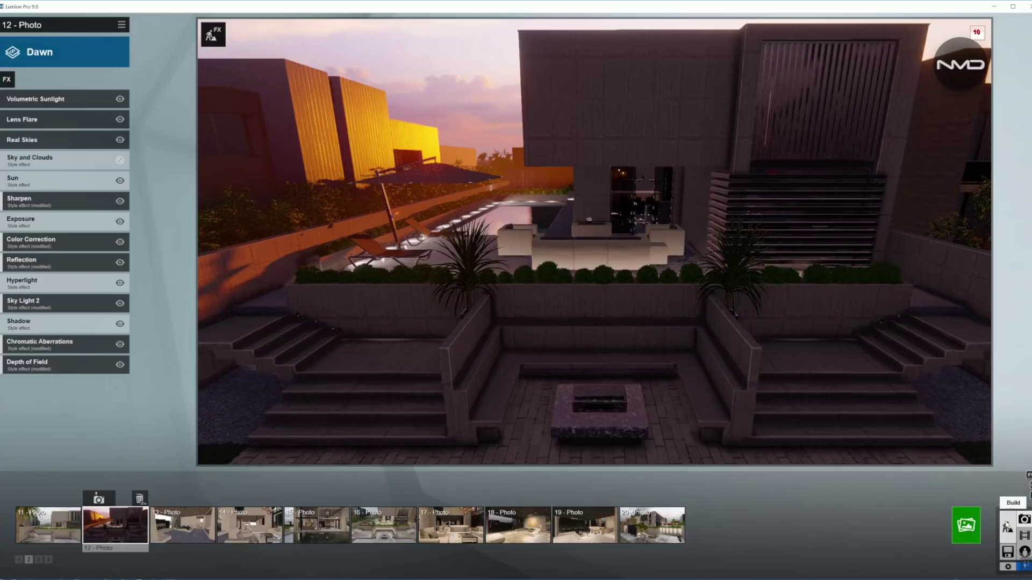
pyautogui.click(1006, 527)
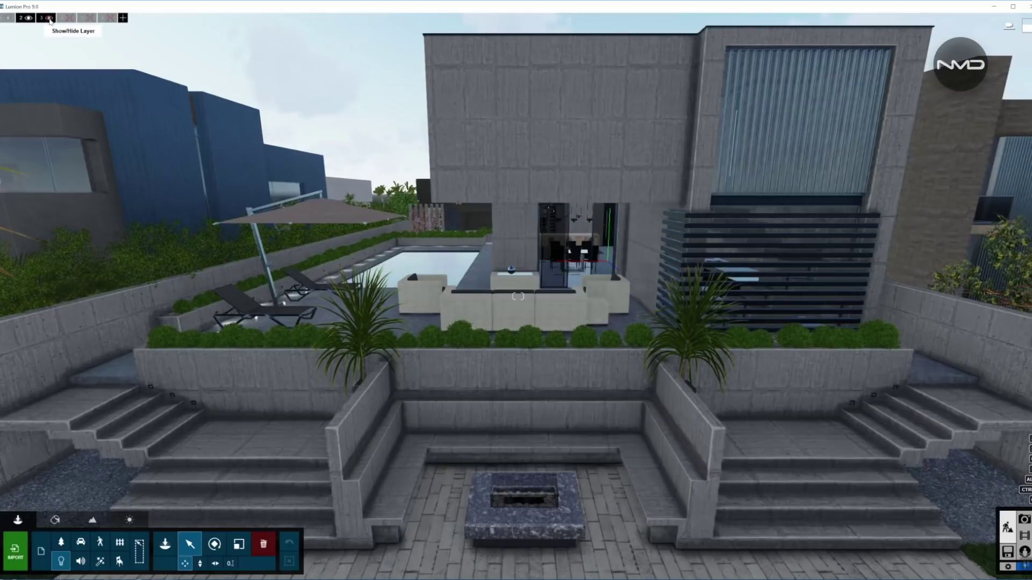
# Fly forward to the covered lounge and box-select the ceiling lamp's lights.
pyautogui.press('w')
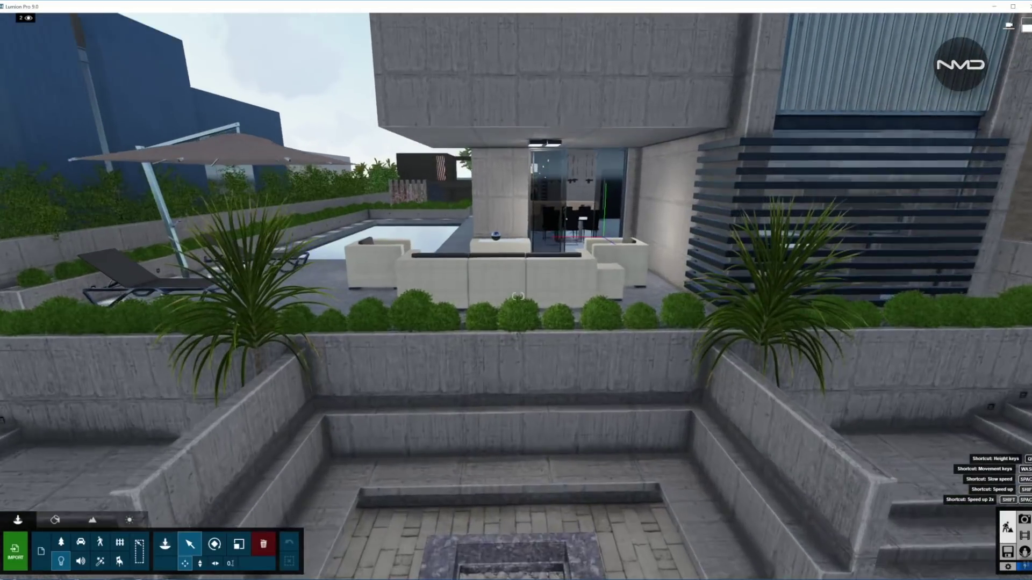
pyautogui.press('w')
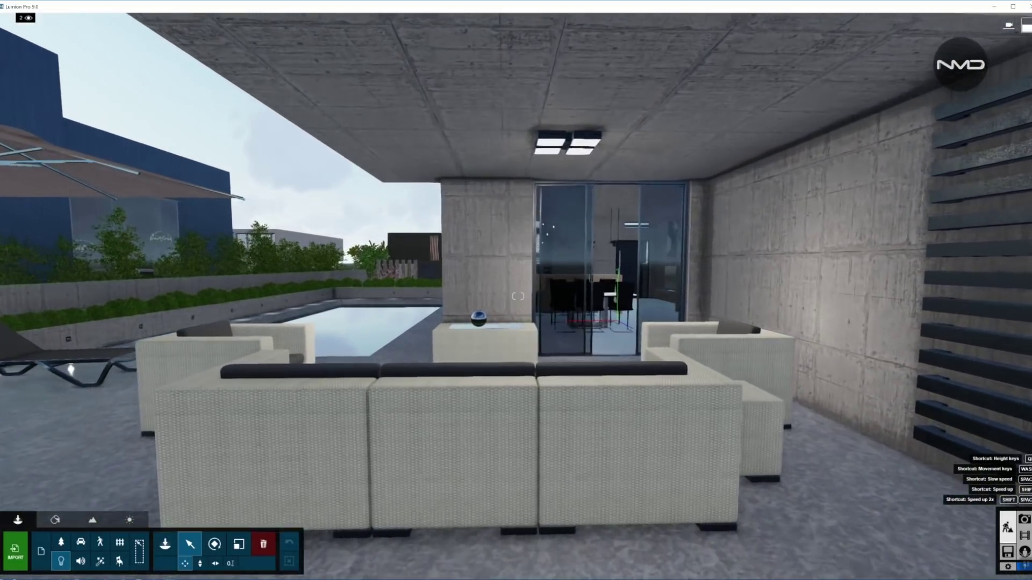
pyautogui.press('w')
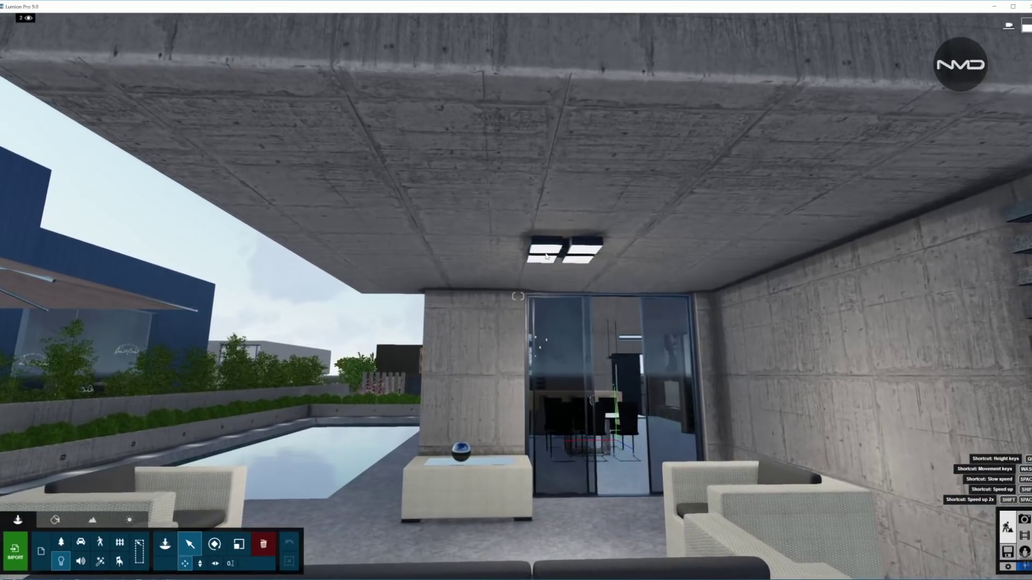
pyautogui.keyDown('ctrl'); pyautogui.moveTo(508, 194); pyautogui.dragTo(657, 329); pyautogui.keyUp('ctrl')
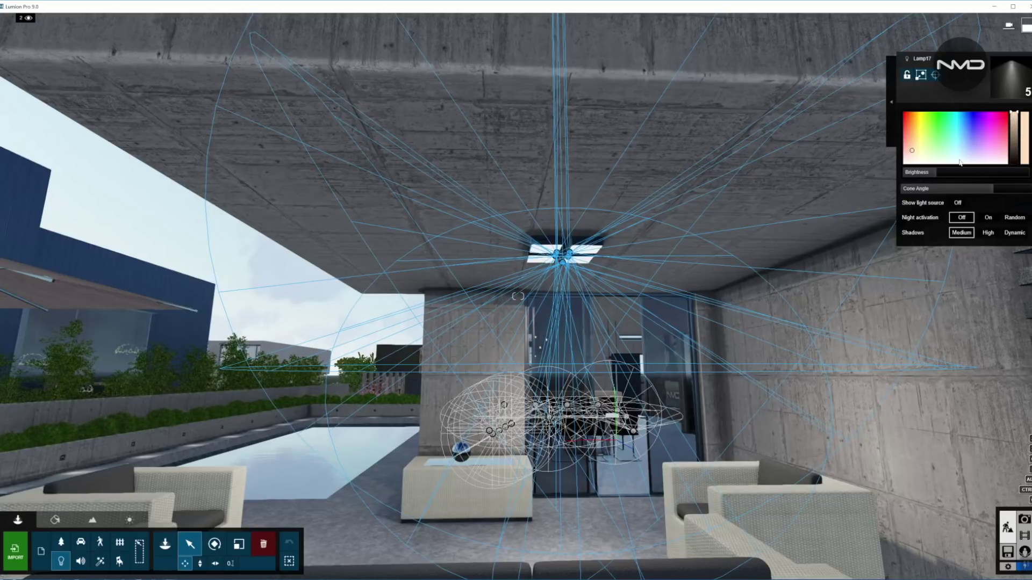
pyautogui.moveTo(919, 173)
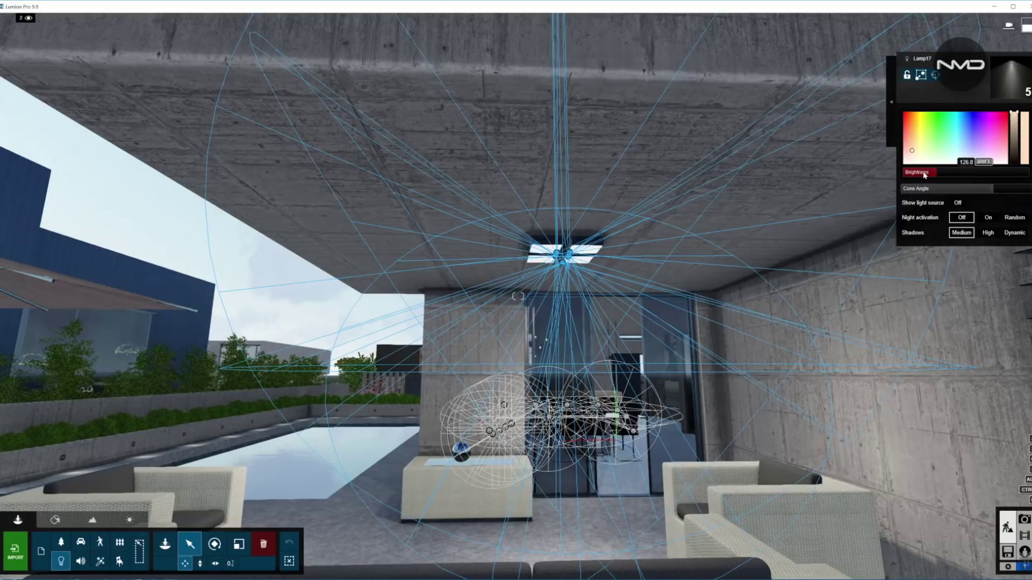
# Pull the camera back above the terrace to frame the lounge, then preview photos.
pyautogui.press('w')
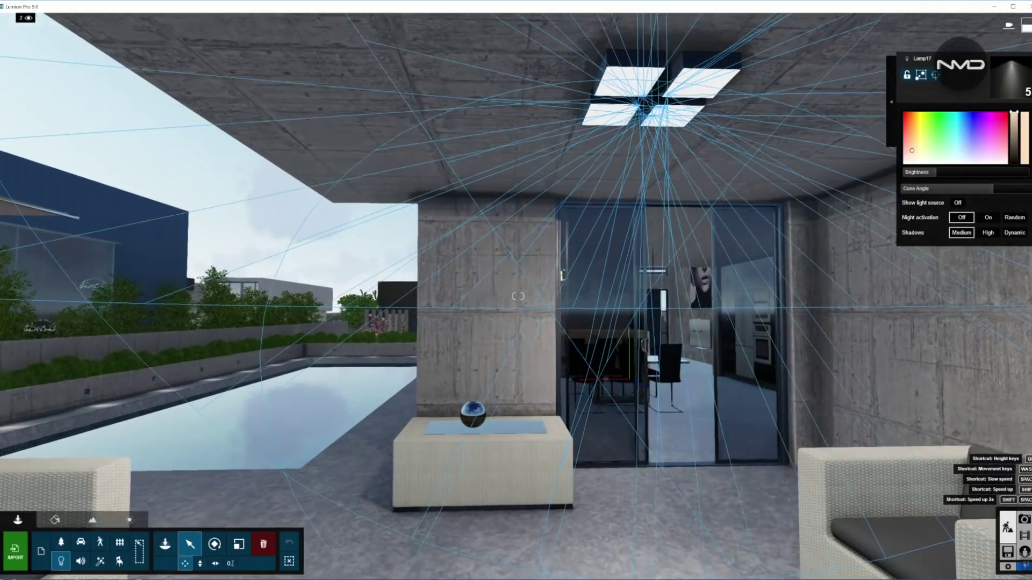
pyautogui.moveTo(580, 290); pyautogui.dragTo(580, 180, button='right')
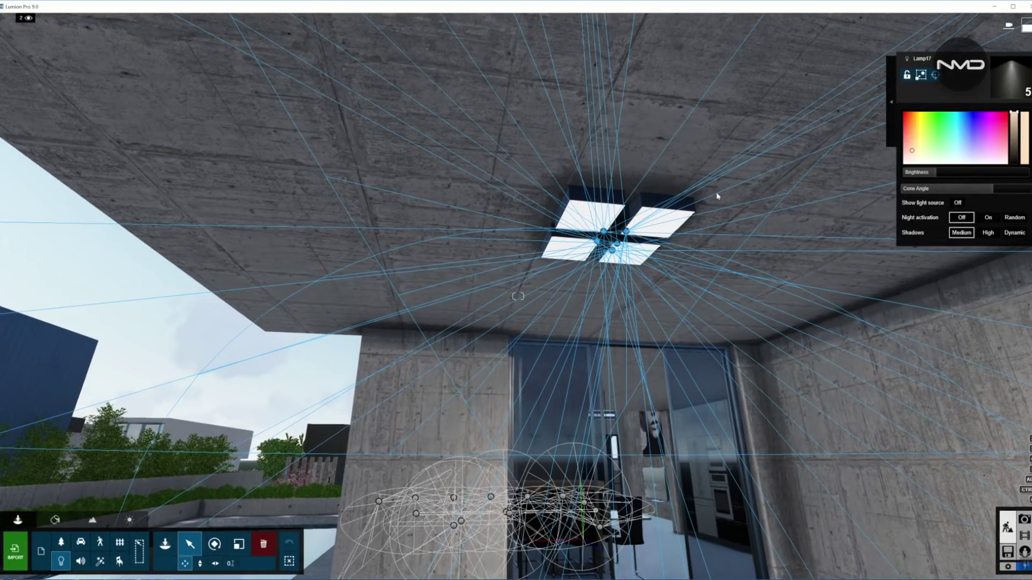
pyautogui.moveTo(716, 195); pyautogui.dragTo(779, 191, button='right')
pyautogui.press('s')
pyautogui.press('s')
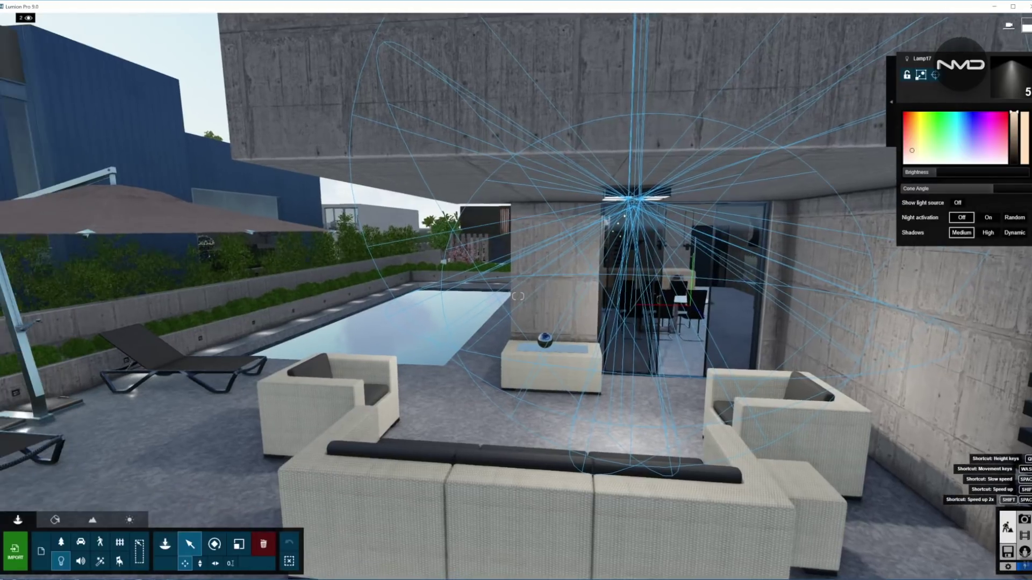
pyautogui.moveTo(707, 196); pyautogui.dragTo(642, 164, button='right')
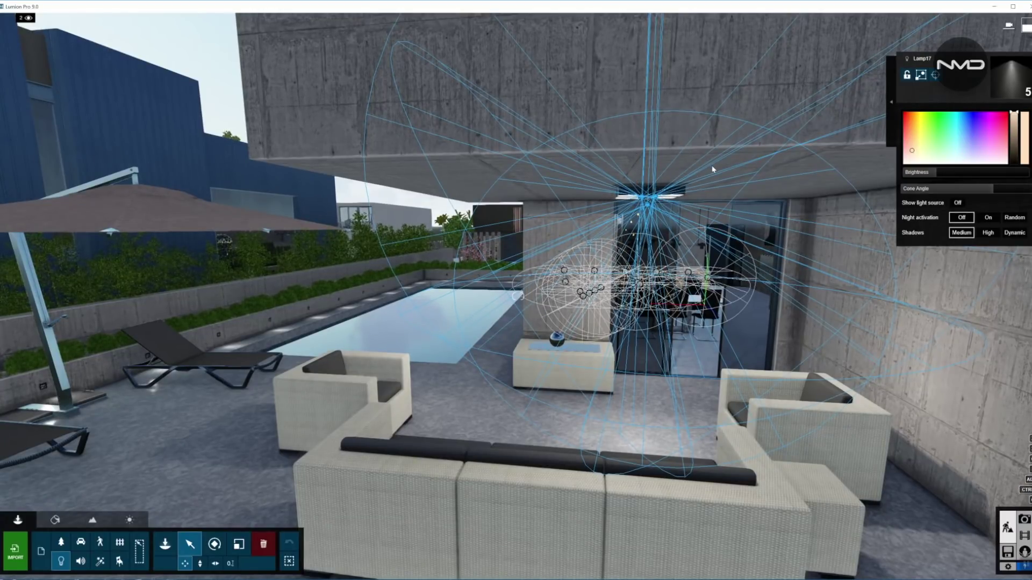
pyautogui.moveTo(713, 170); pyautogui.dragTo(712, 210, button='right')
pyautogui.press('s')
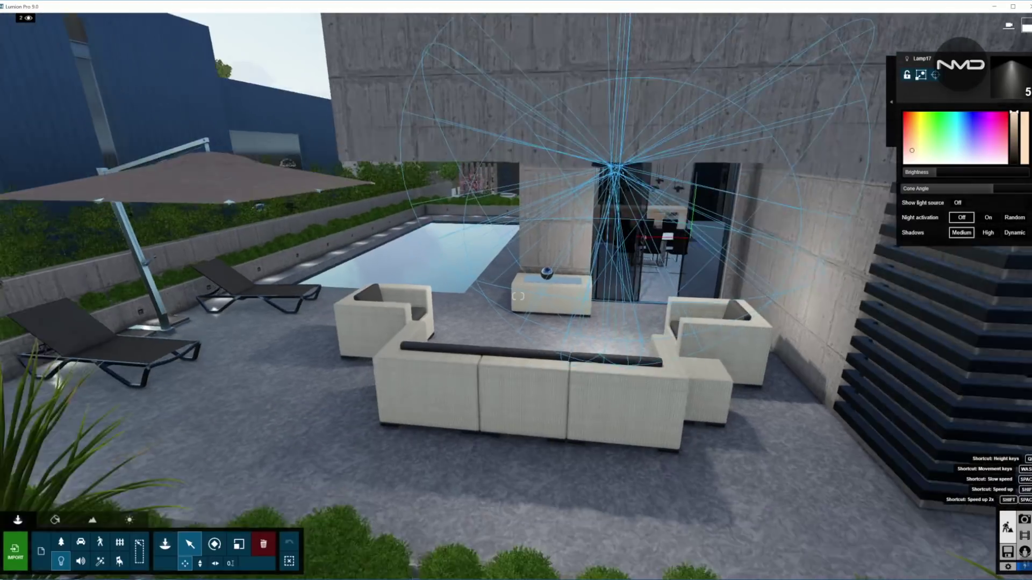
pyautogui.press('s')
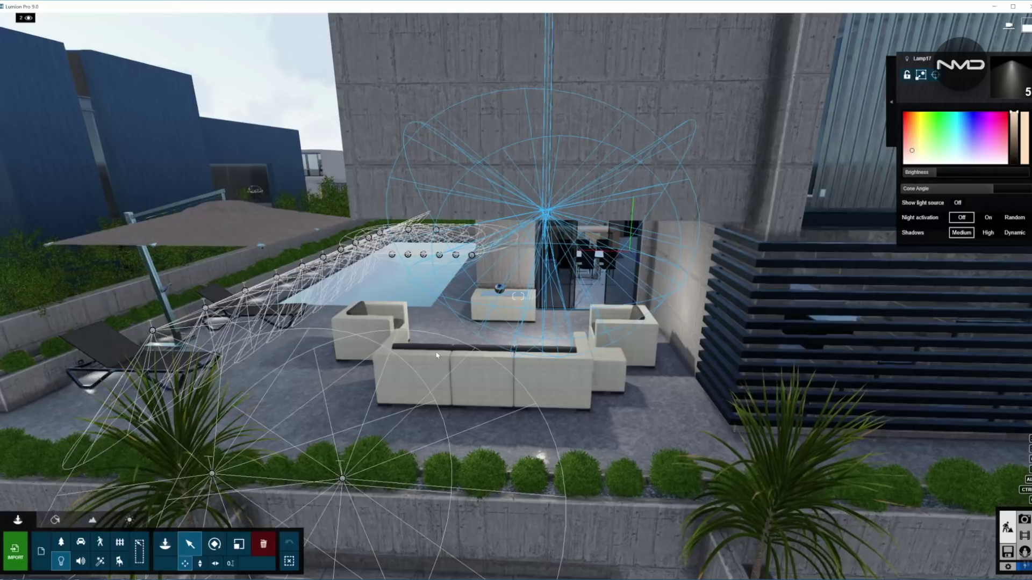
pyautogui.click(1024, 520)
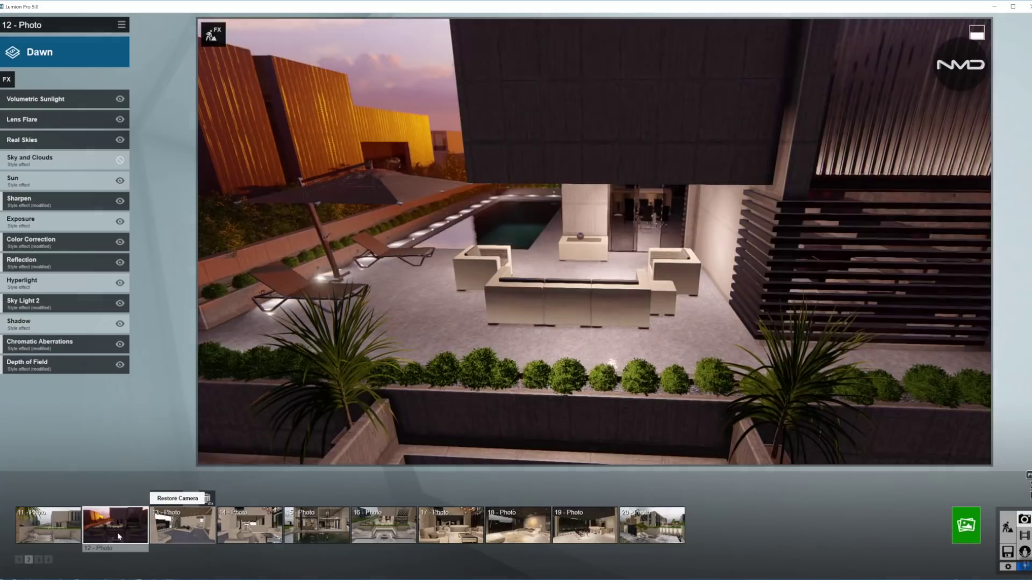
pyautogui.click(118, 537)
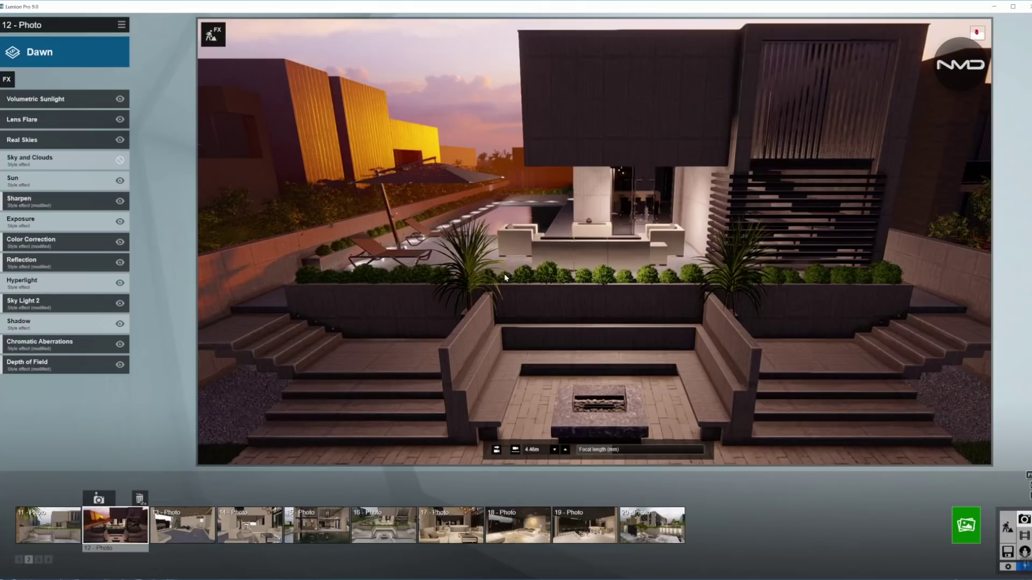
pyautogui.press('F7')
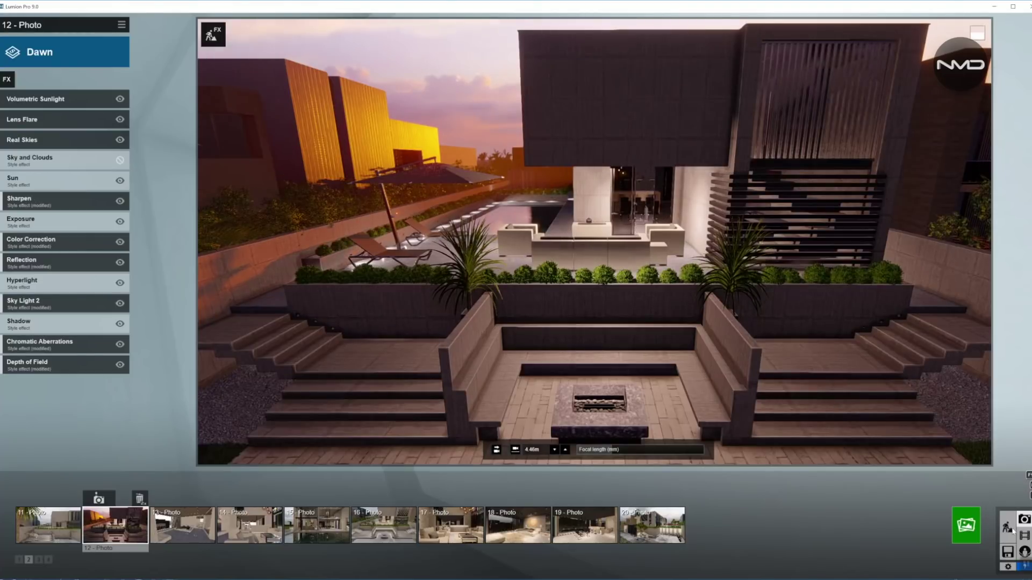
pyautogui.click(1008, 529)
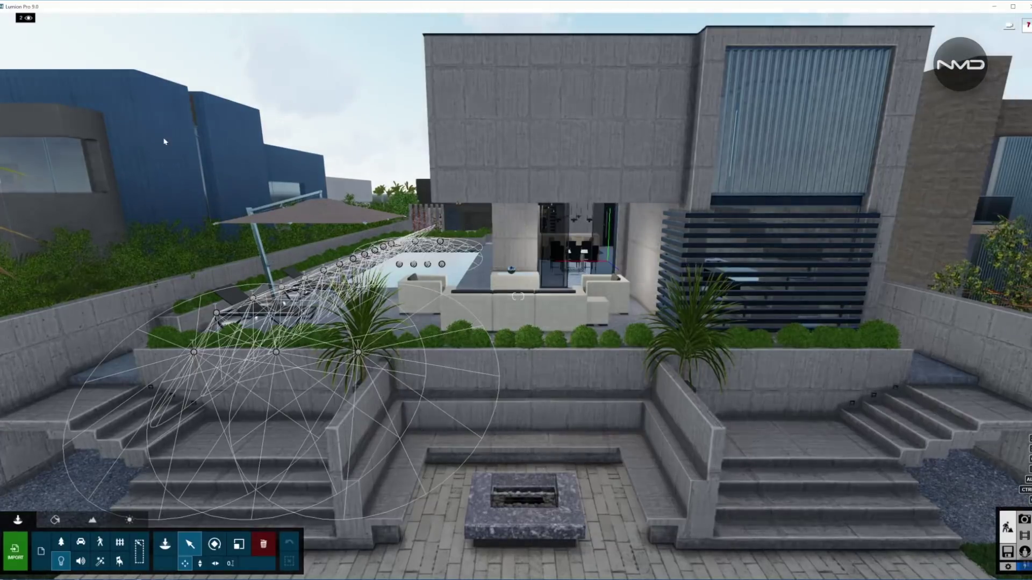
# Show the step-lights layer, select and inspect the three left-step lights, then preview photos.
pyautogui.click(71, 19)
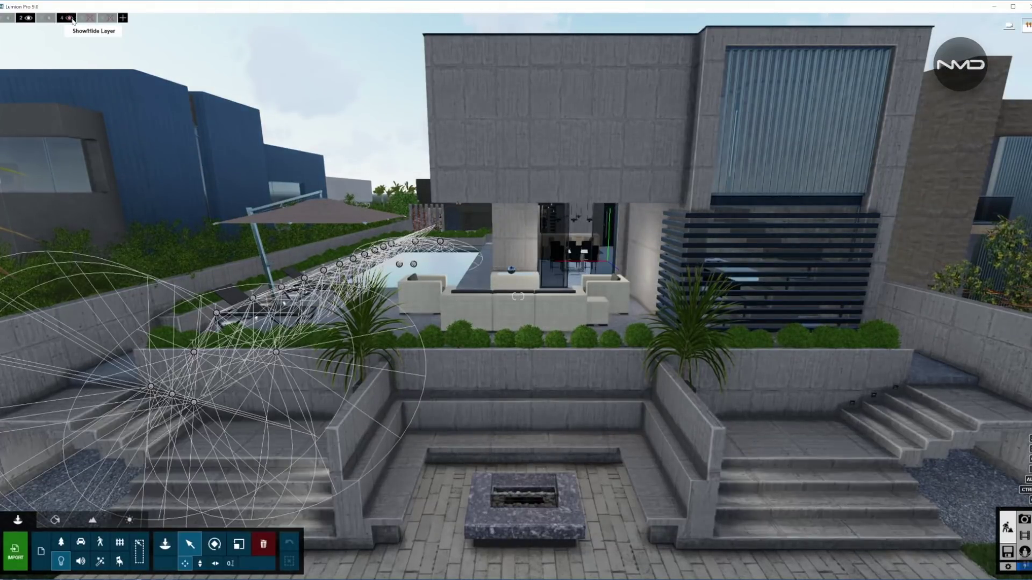
pyautogui.keyDown('ctrl'); pyautogui.moveTo(118, 371); pyautogui.dragTo(228, 443); pyautogui.keyUp('ctrl')
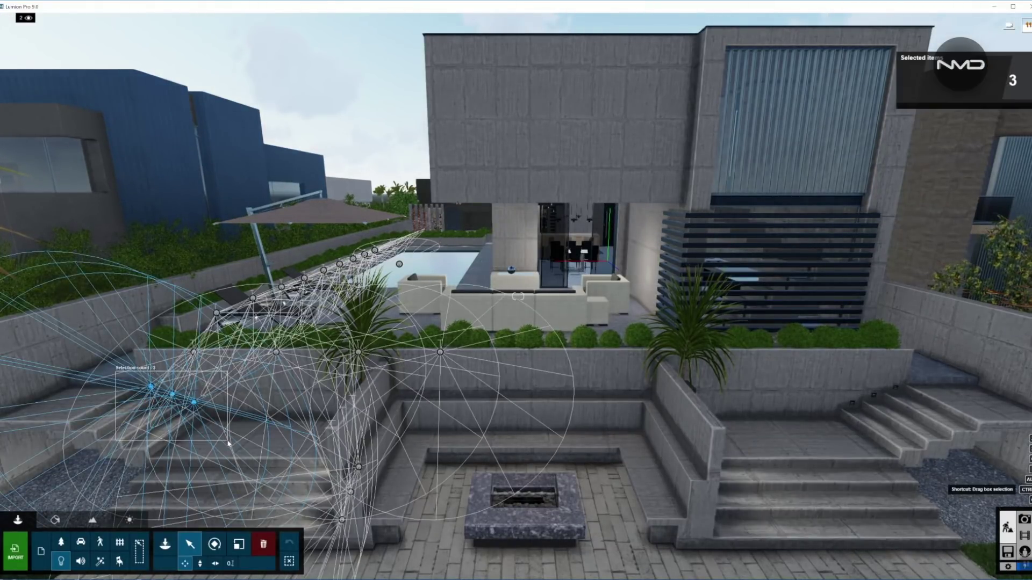
pyautogui.click(921, 75)
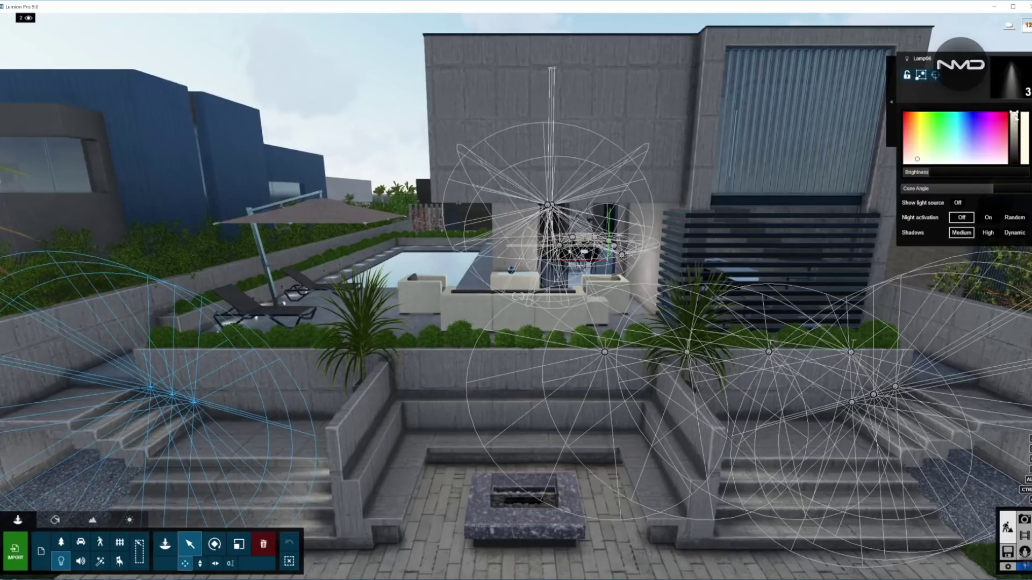
pyautogui.moveTo(959, 172)
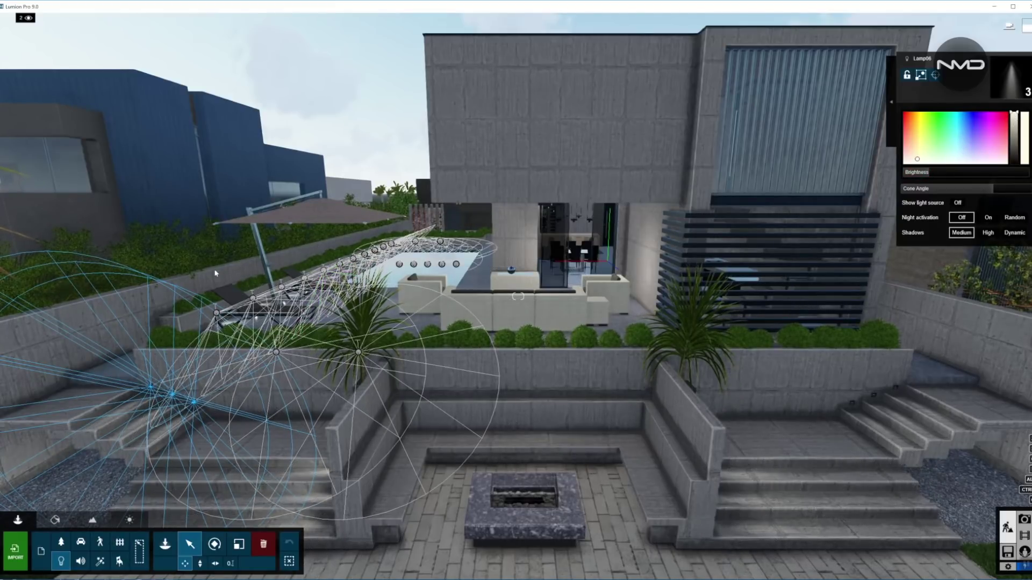
pyautogui.click(1024, 520)
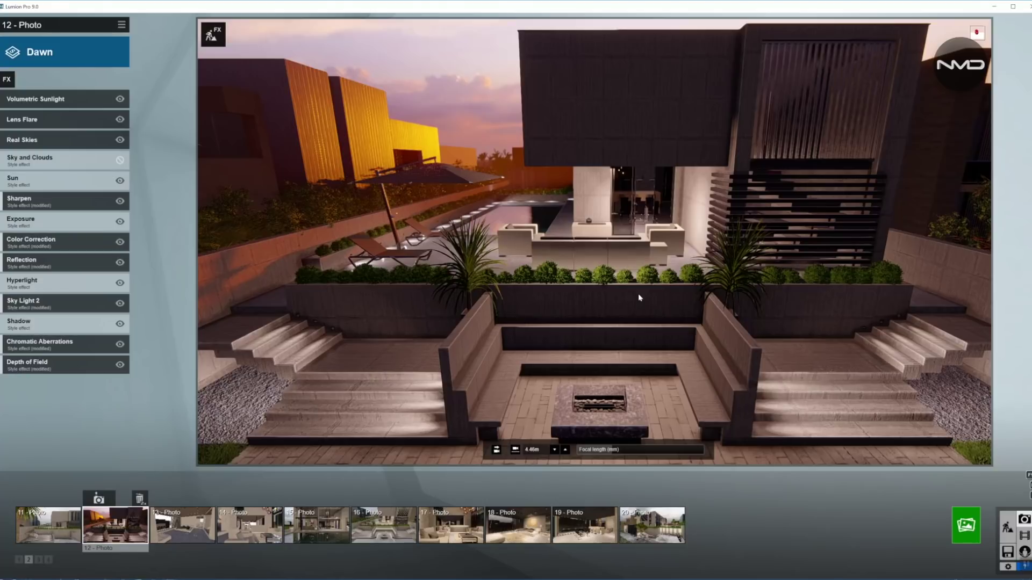
# Show spotlight shadows in the dawn preview with F9, then return to Build mode.
pyautogui.press('F9')
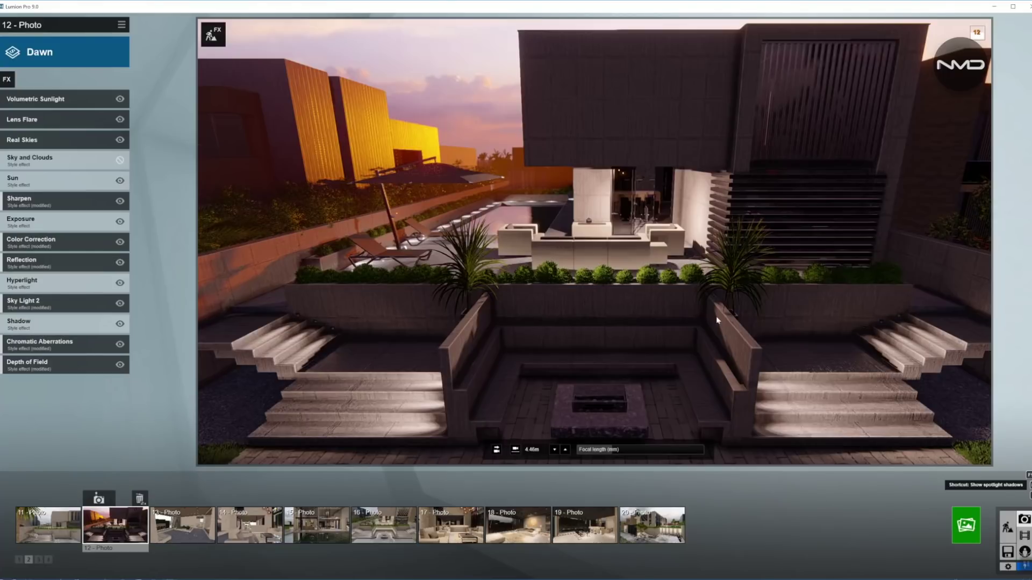
pyautogui.click(1007, 528)
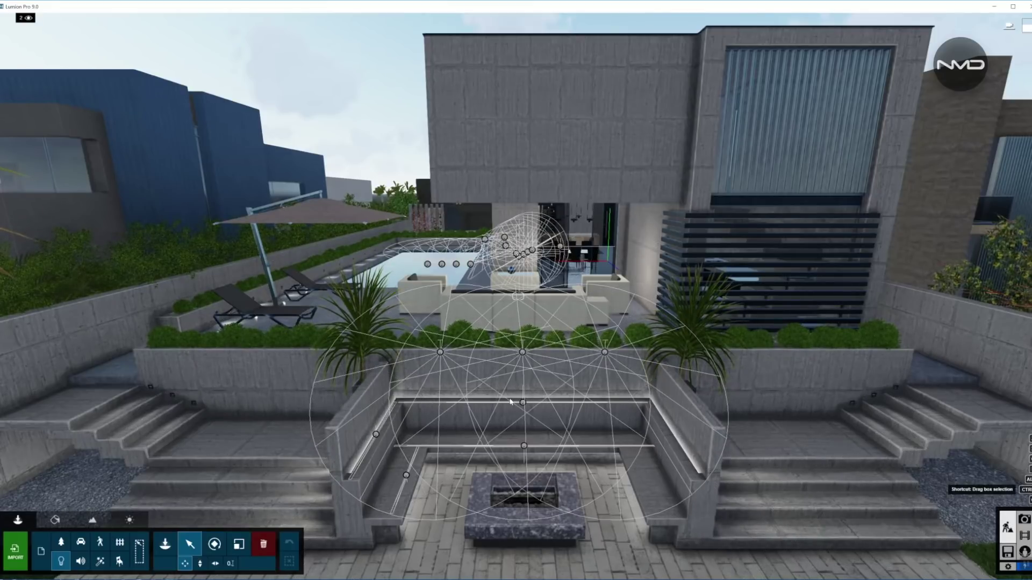
# Select the two seating line lights and make them about 4.4m wide at minimum length.
pyautogui.keyDown('ctrl'); pyautogui.moveTo(518, 389); pyautogui.dragTo(573, 488); pyautogui.keyUp('ctrl')
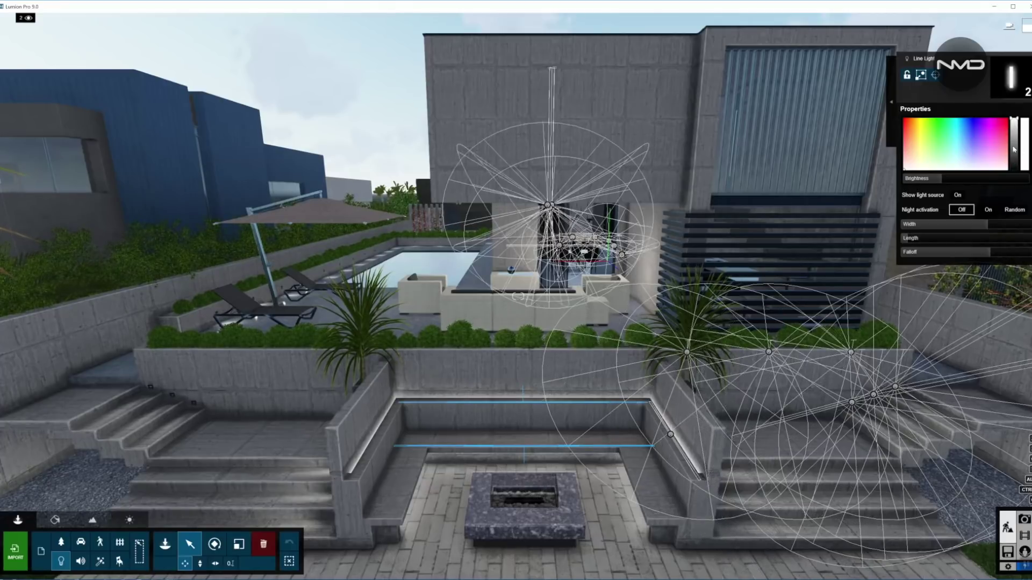
pyautogui.moveTo(936, 224); pyautogui.dragTo(944, 228)
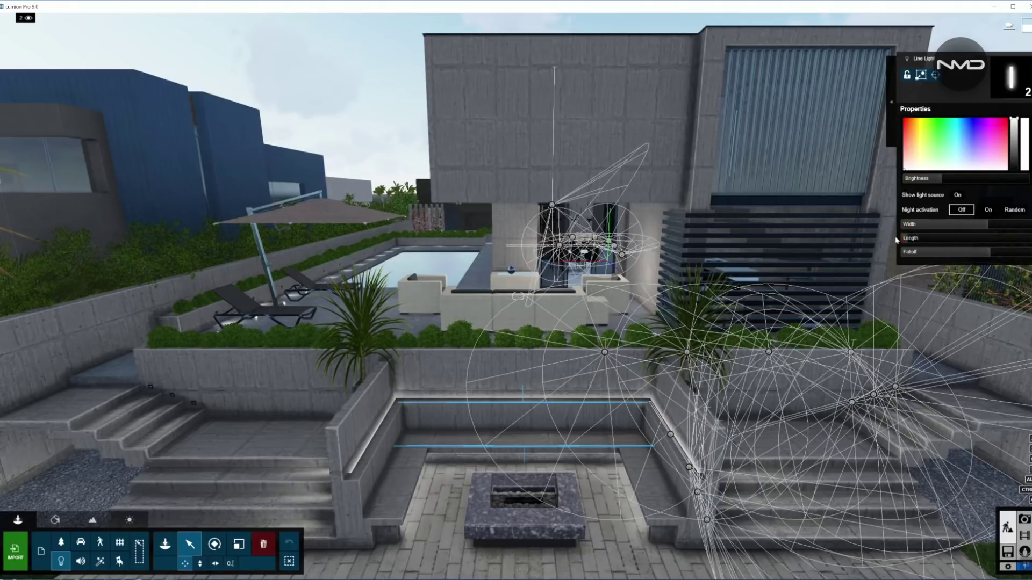
pyautogui.moveTo(896, 239); pyautogui.dragTo(892, 215)
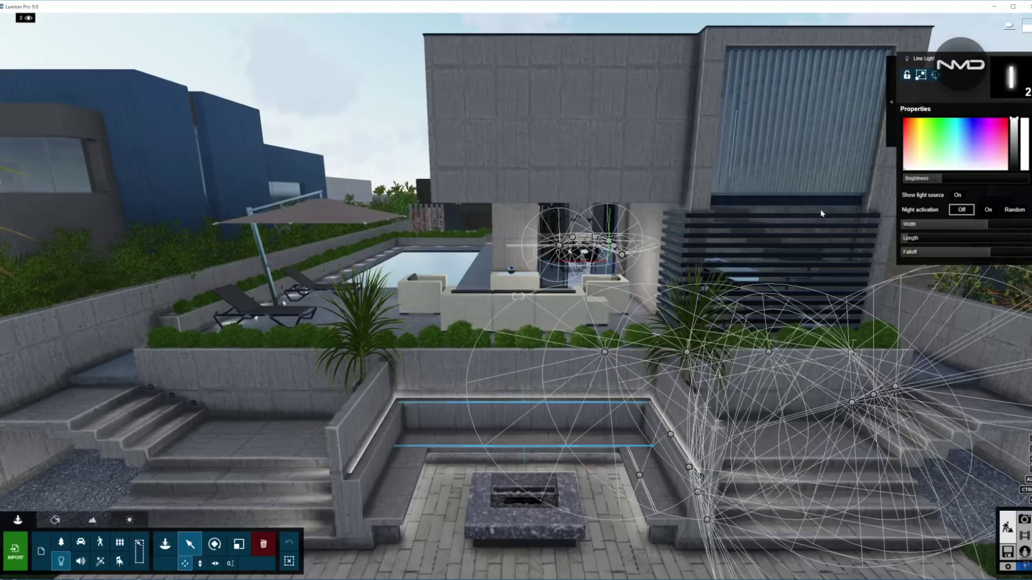
# Move the central fire-pit line light along the seating edge.
pyautogui.click(491, 378)
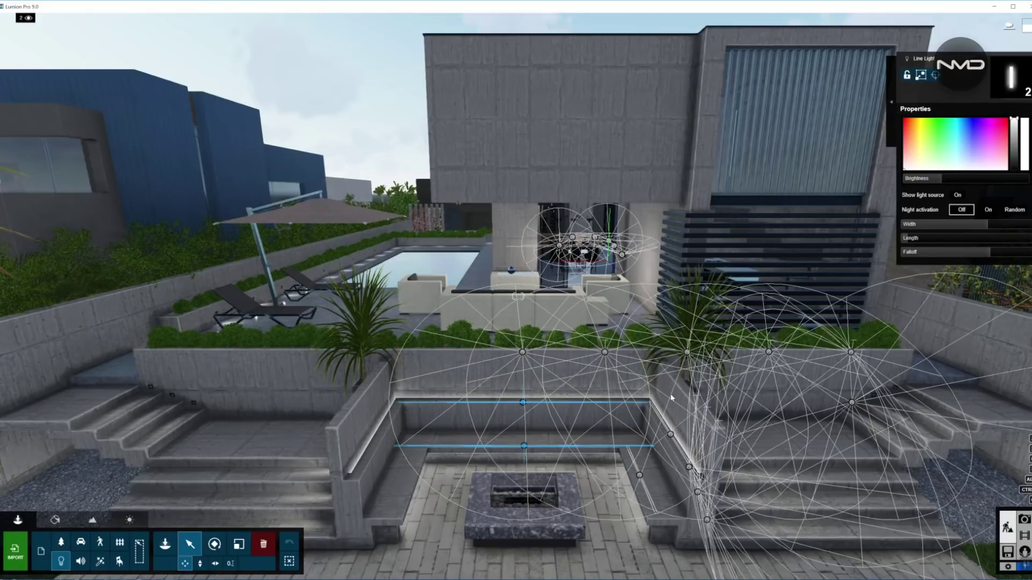
pyautogui.moveTo(487, 349); pyautogui.dragTo(517, 297, button='right')
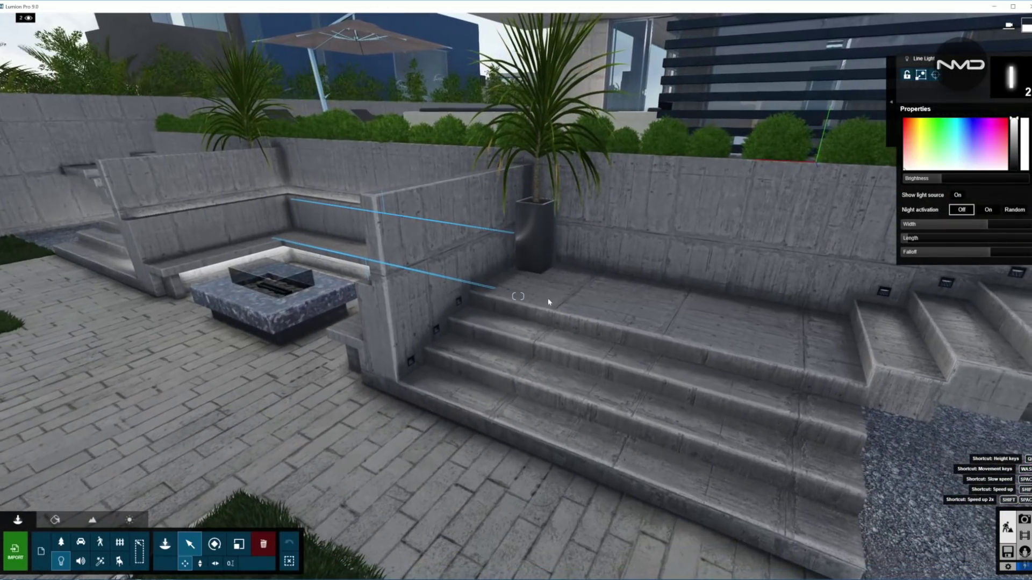
pyautogui.moveTo(518, 297); pyautogui.dragTo(518, 297, button='right')
pyautogui.moveTo(503, 240)
pyautogui.mouseDown()
pyautogui.moveTo(481, 259)
pyautogui.moveTo(582, 188)
pyautogui.moveTo(460, 288)
pyautogui.mouseUp()
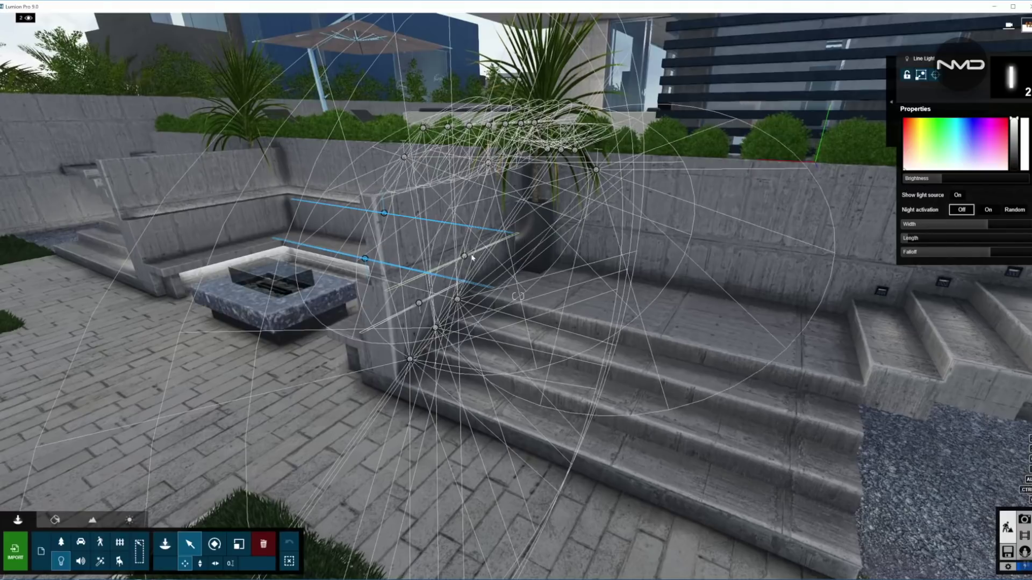
pyautogui.moveTo(459, 288); pyautogui.dragTo(896, 519, button='right')
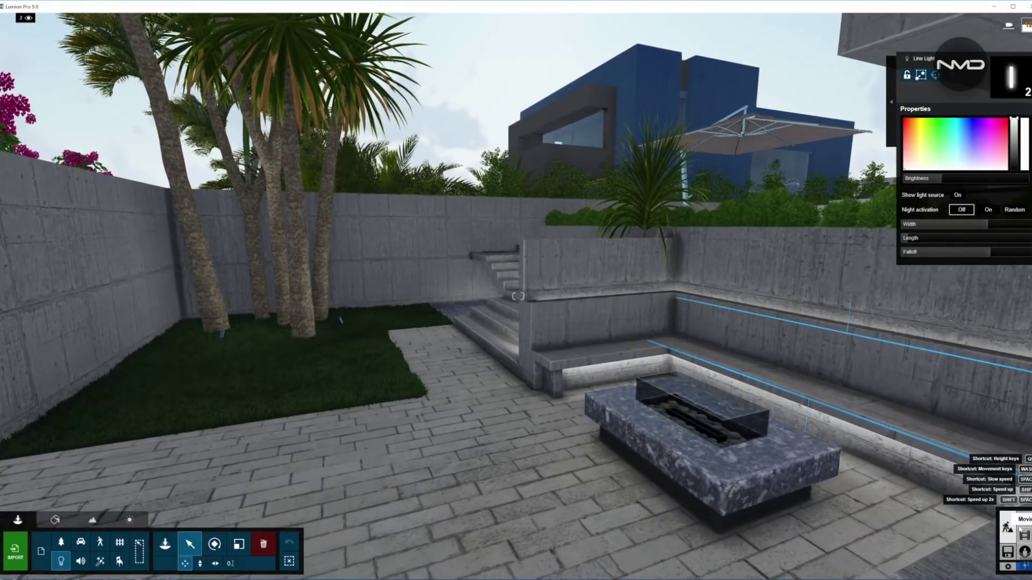
pyautogui.moveTo(897, 518); pyautogui.dragTo(897, 519, button='right')
pyautogui.click(1022, 521)
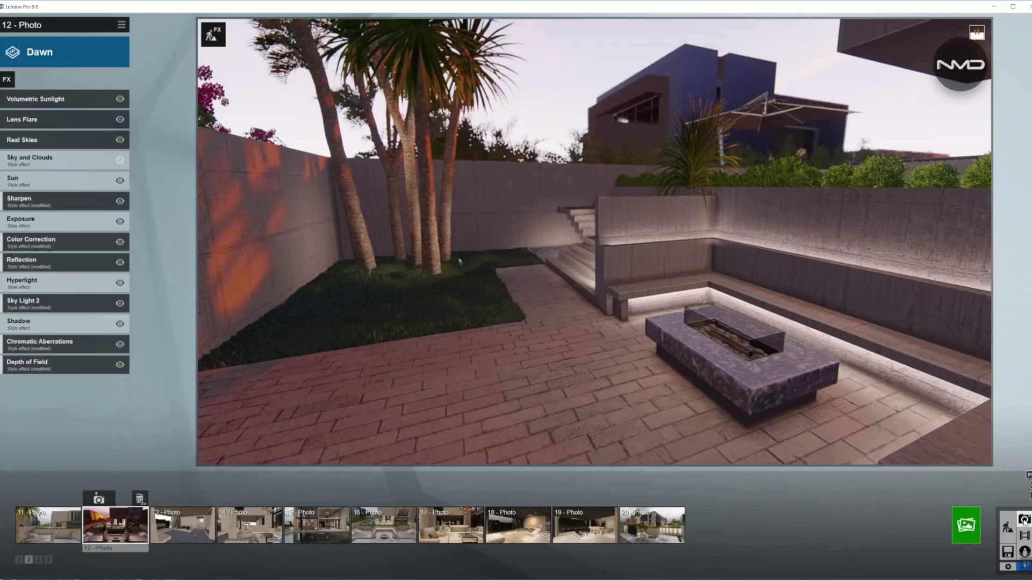
pyautogui.click(141, 499)
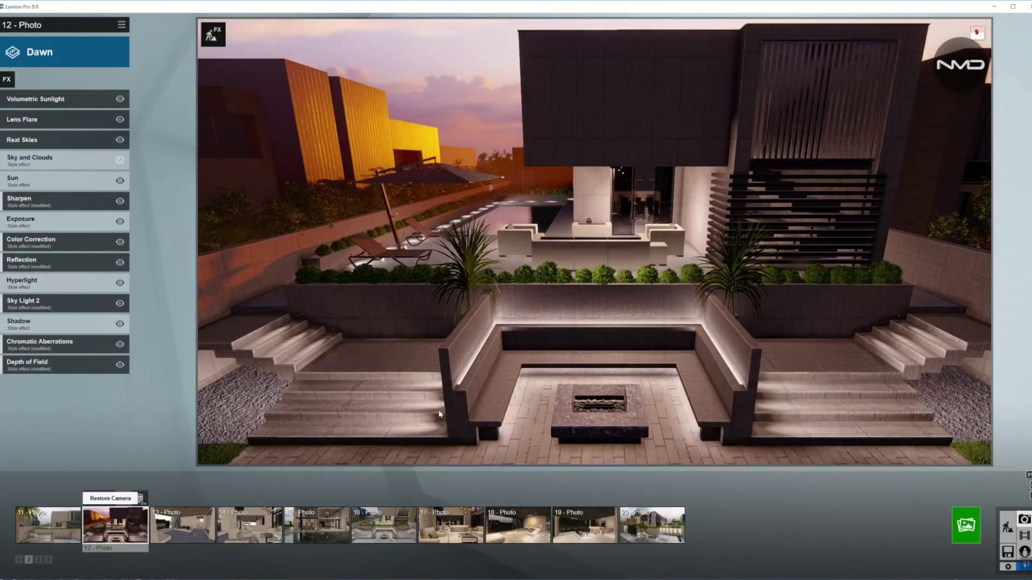
pyautogui.press('F9')
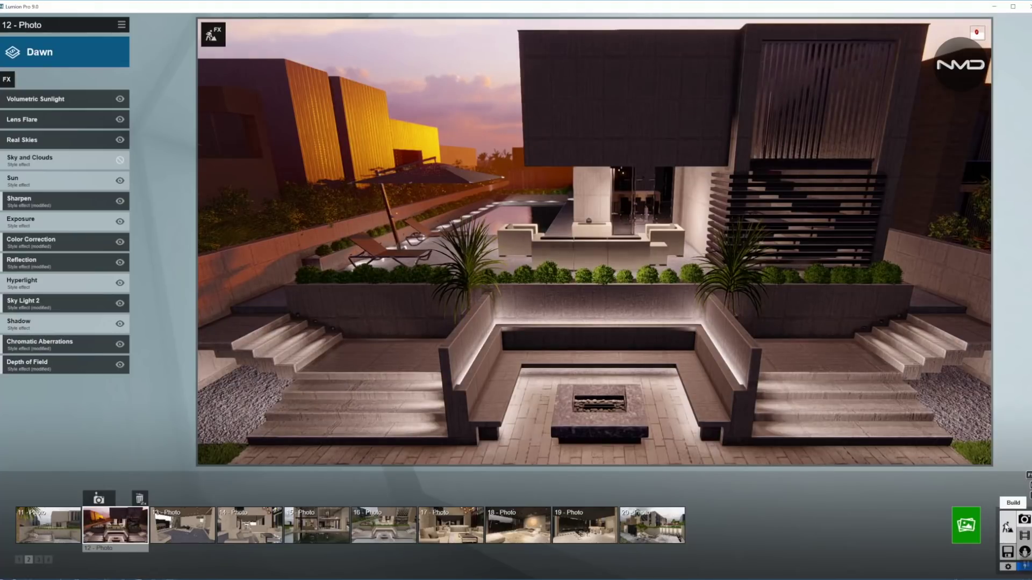
pyautogui.click(1007, 527)
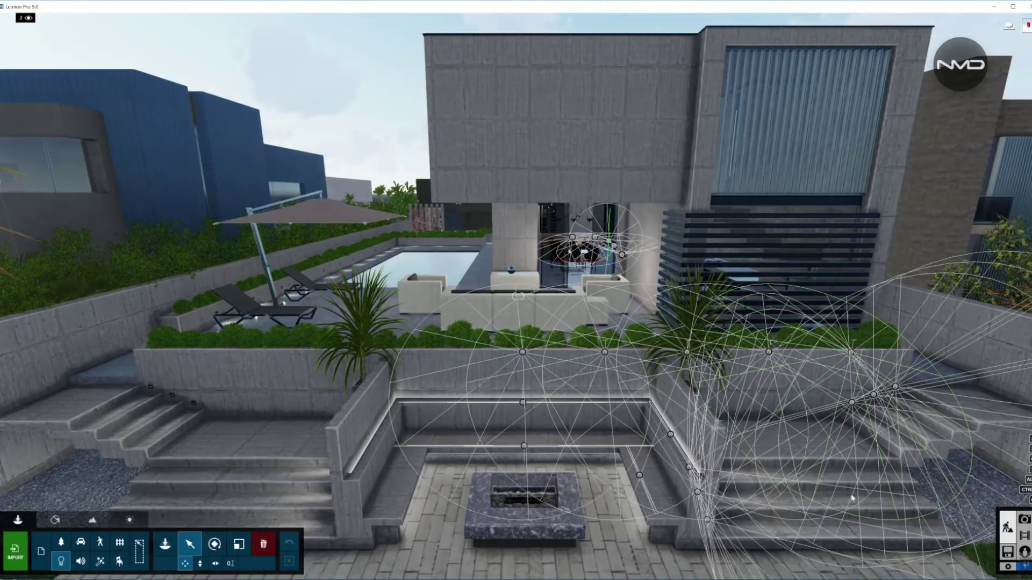
# Select the line light under the seating and hide the spotlights' layer.
pyautogui.click(525, 446)
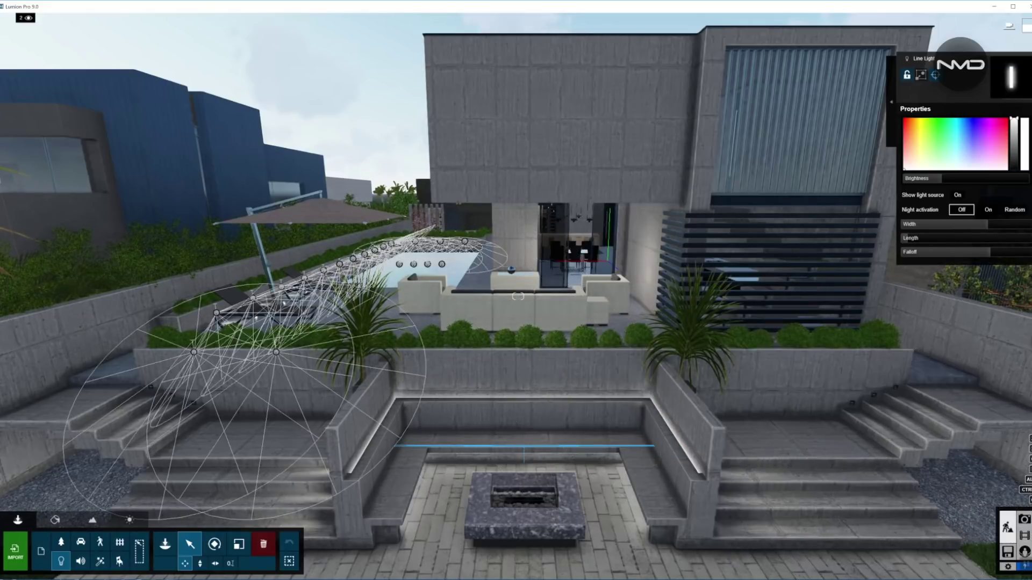
pyautogui.click(110, 17)
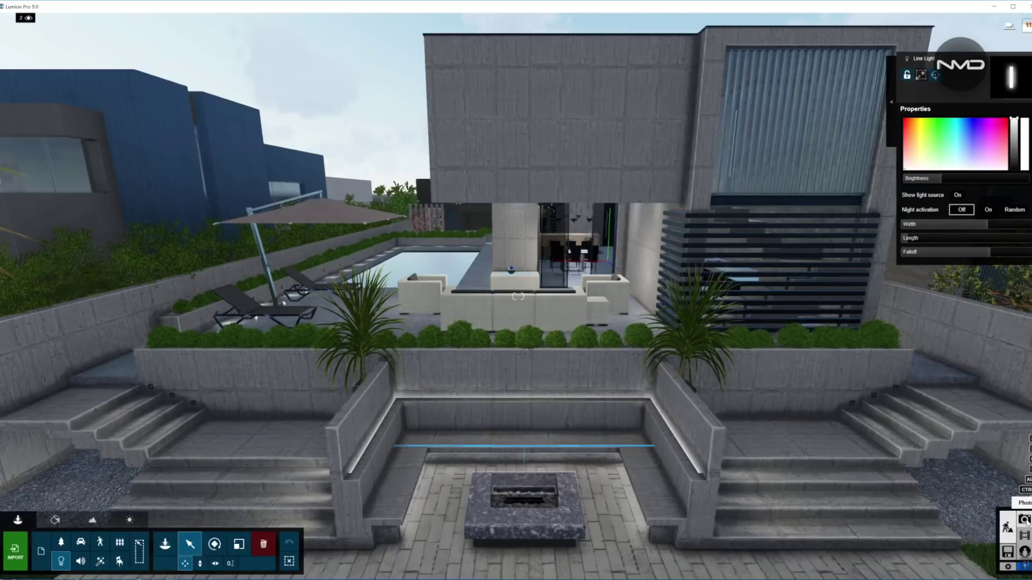
# Show photo 12 from its saved camera with spotlight shadows enabled.
pyautogui.click(1025, 520)
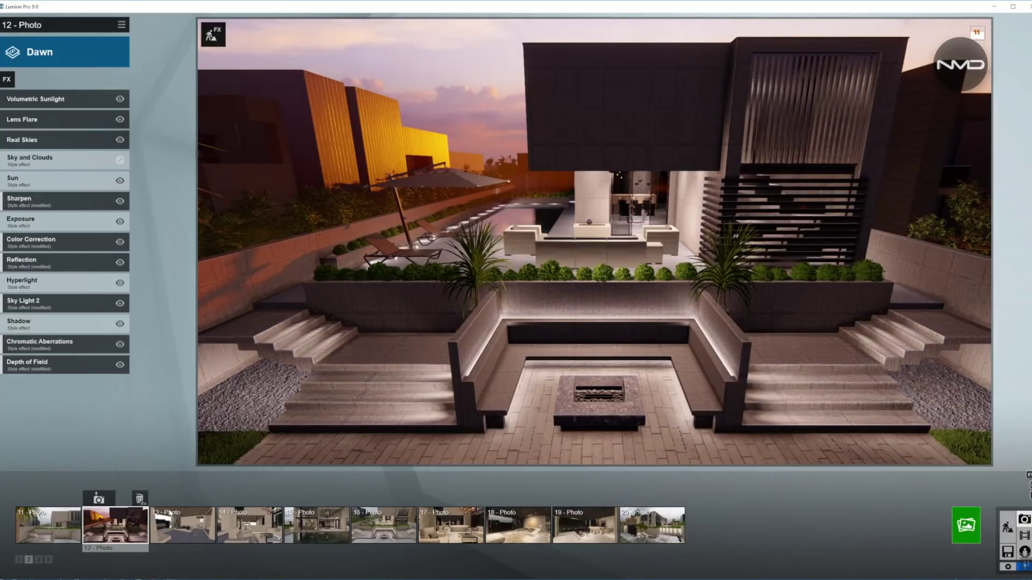
pyautogui.click(115, 524)
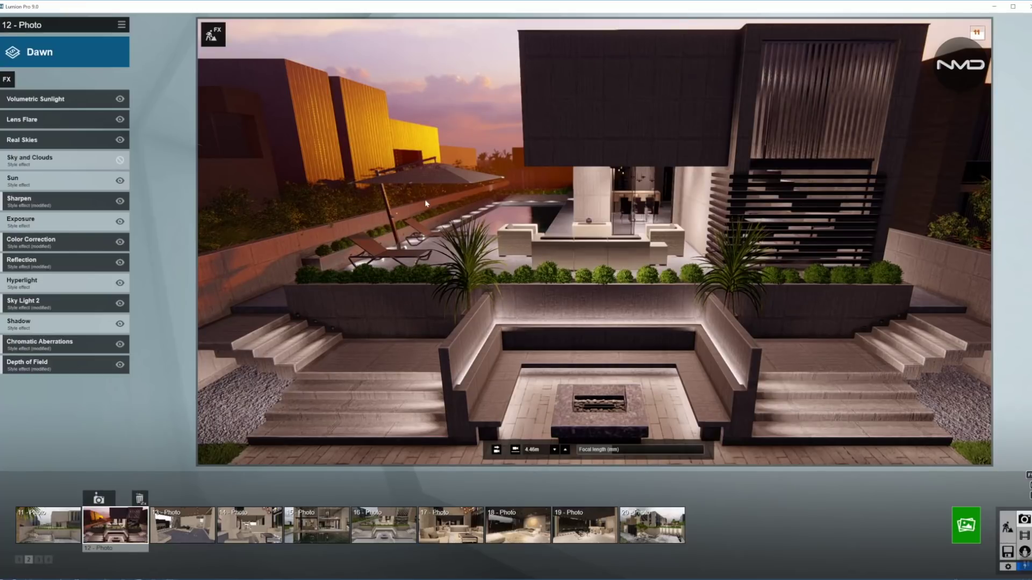
pyautogui.press('F7')
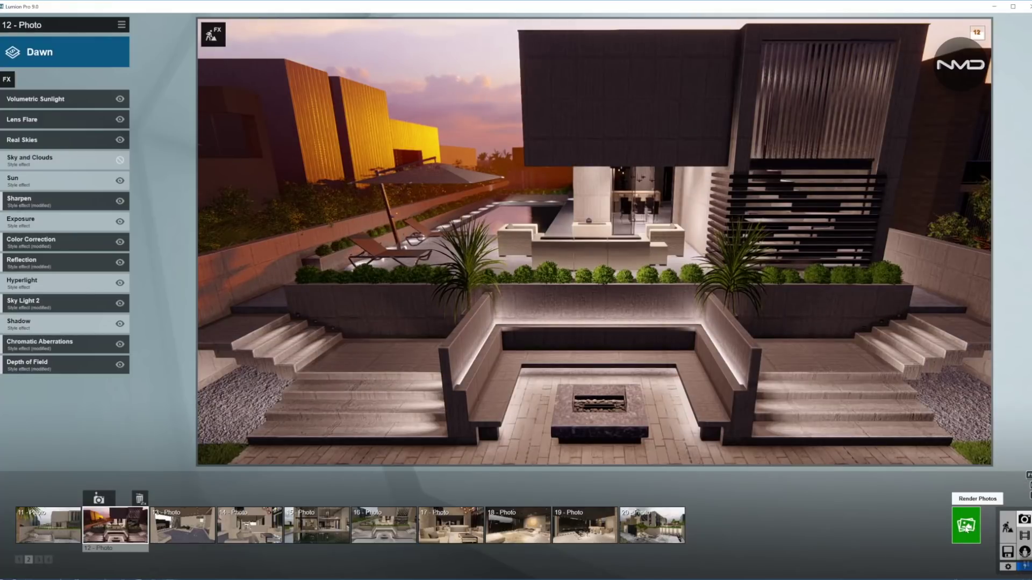
pyautogui.click(965, 526)
# Render photo 12 at Desktop resolution, 1920×1080, as a JPG.
pyautogui.click(426, 405)
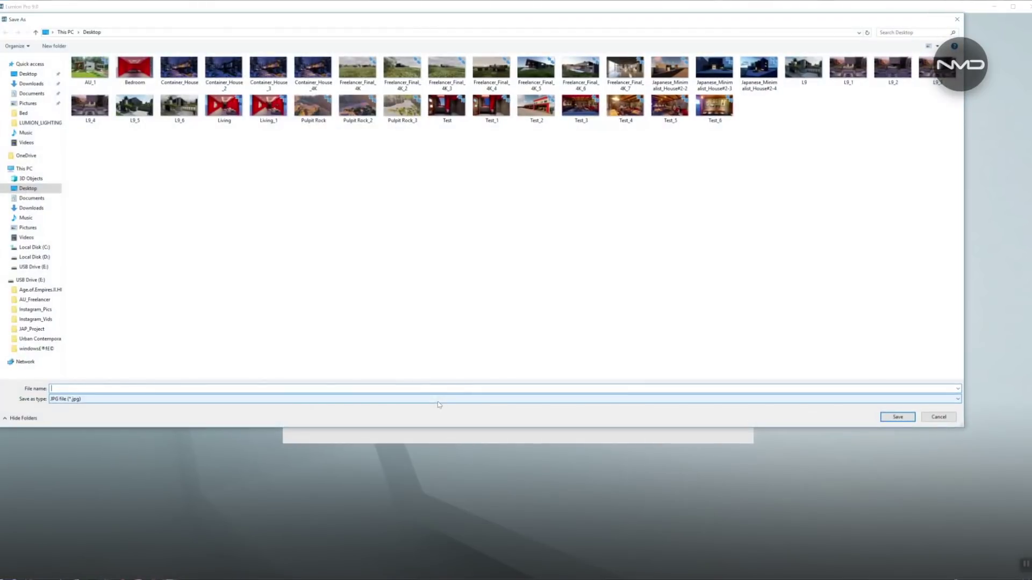